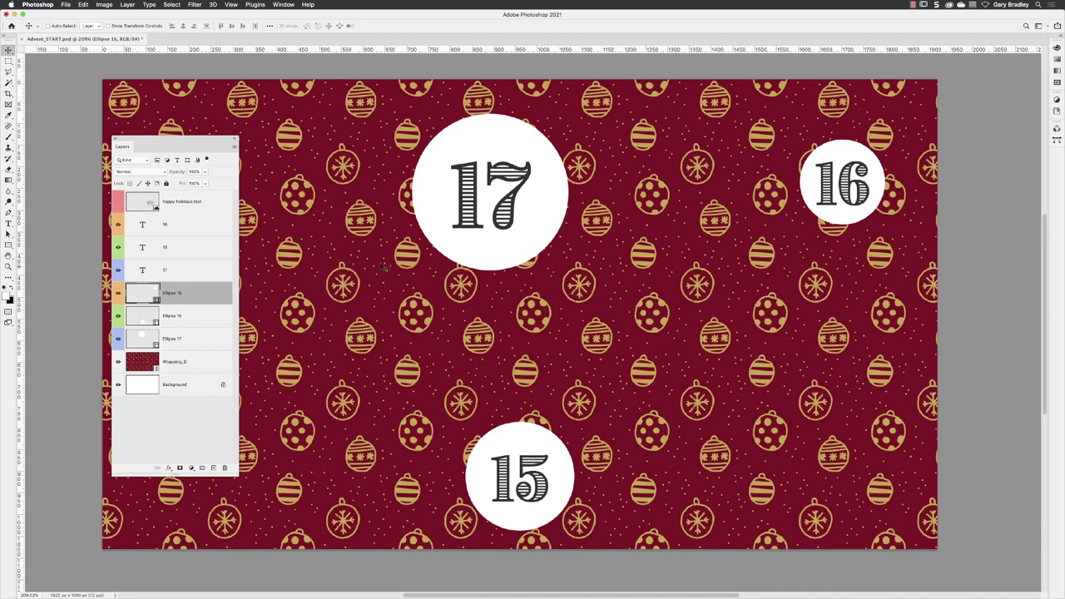
Step: Create a 550 × 550 px white ellipse and move it into place beside circle 15
click(8, 244)
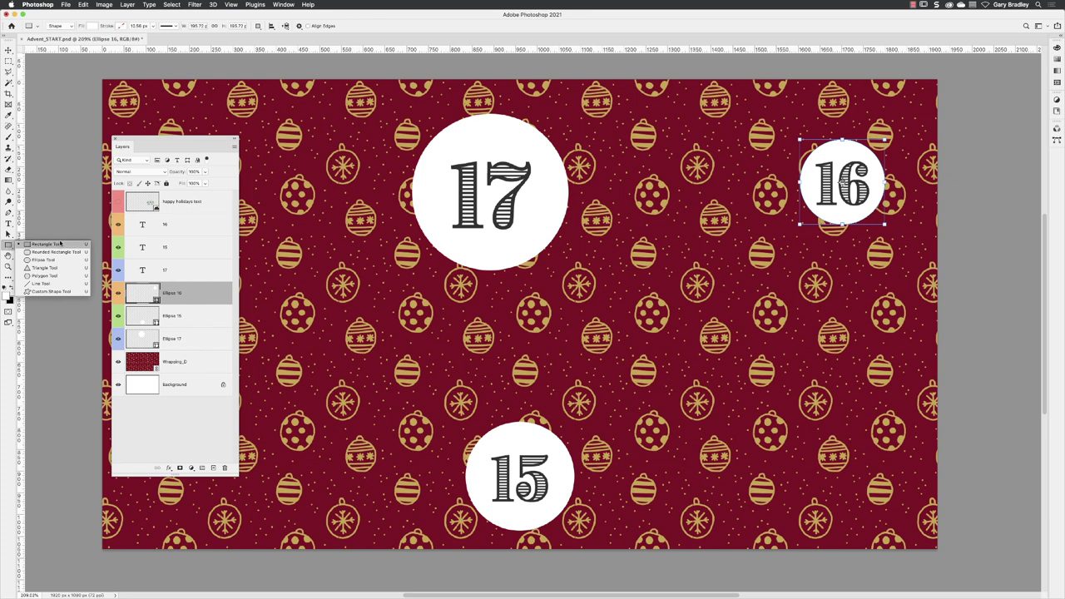
click(63, 261)
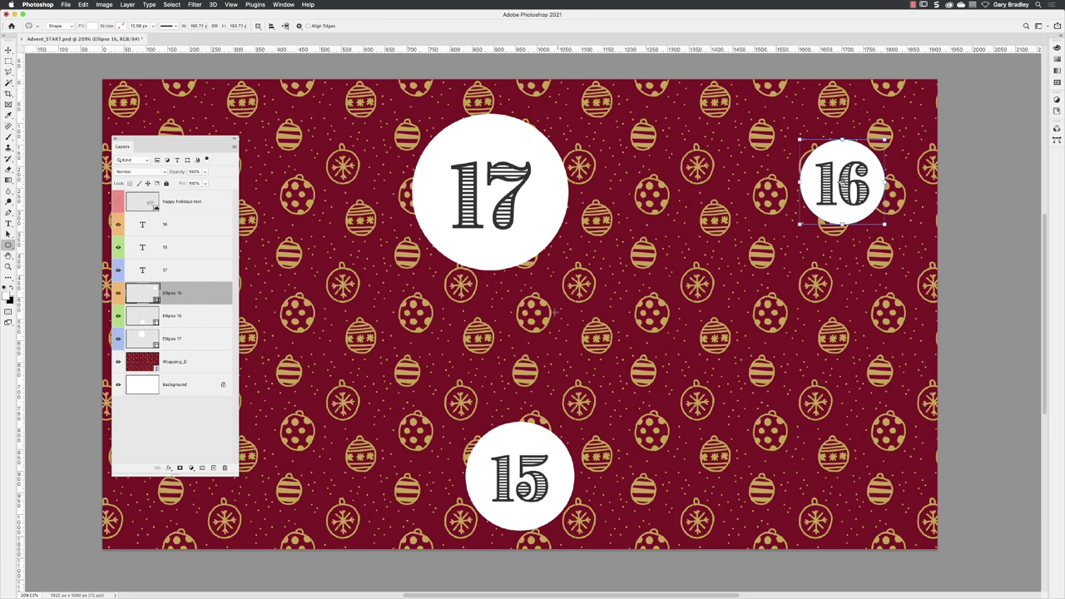
click(589, 285)
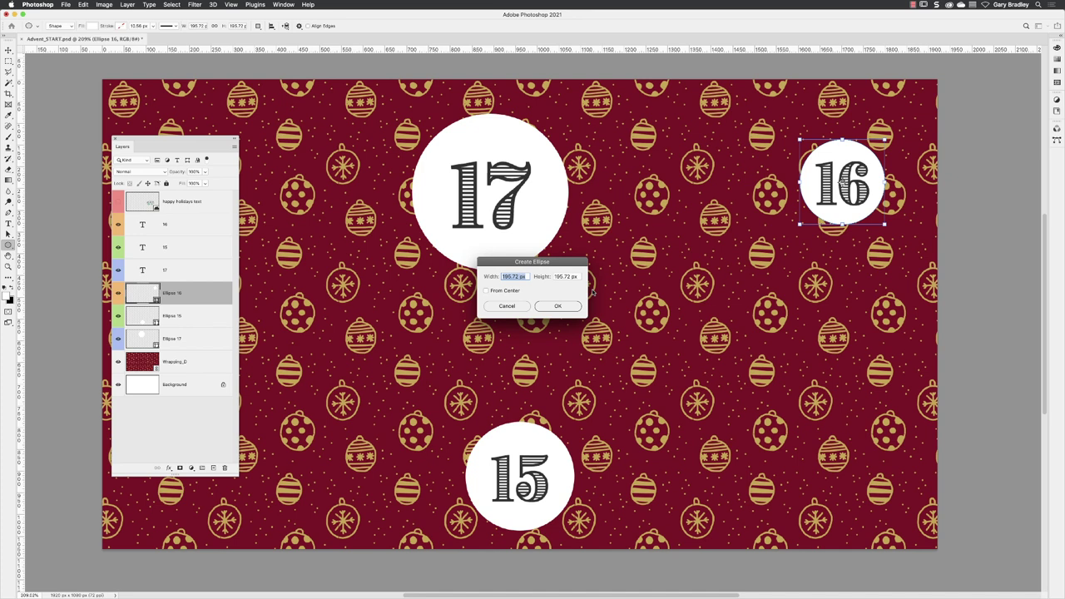
text(550)
key(Tab)
text(5)
key(Return)
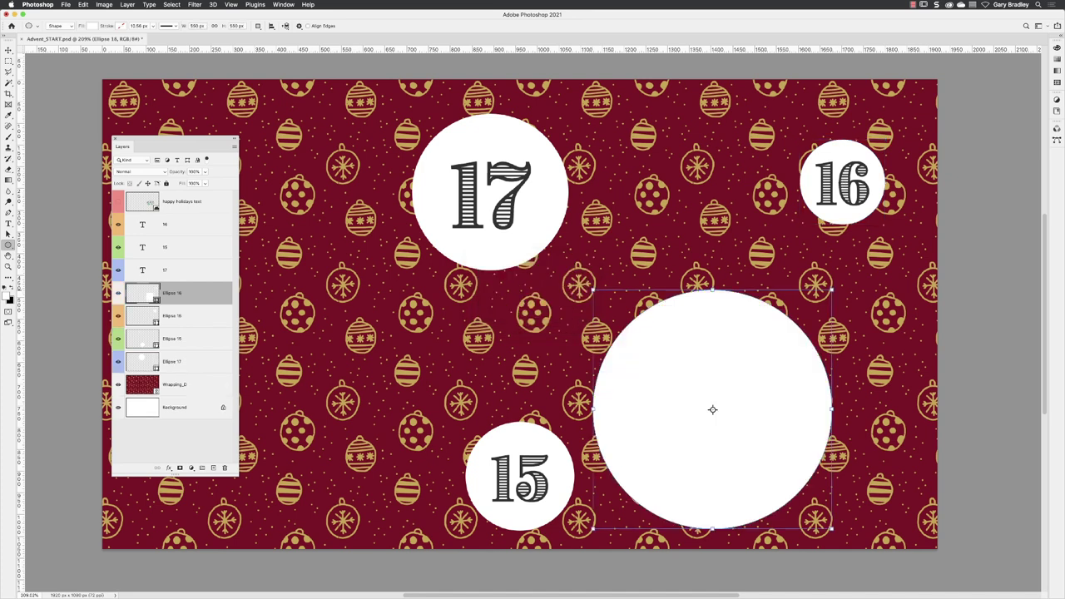
key(v)
drag(740, 342, 722, 298)
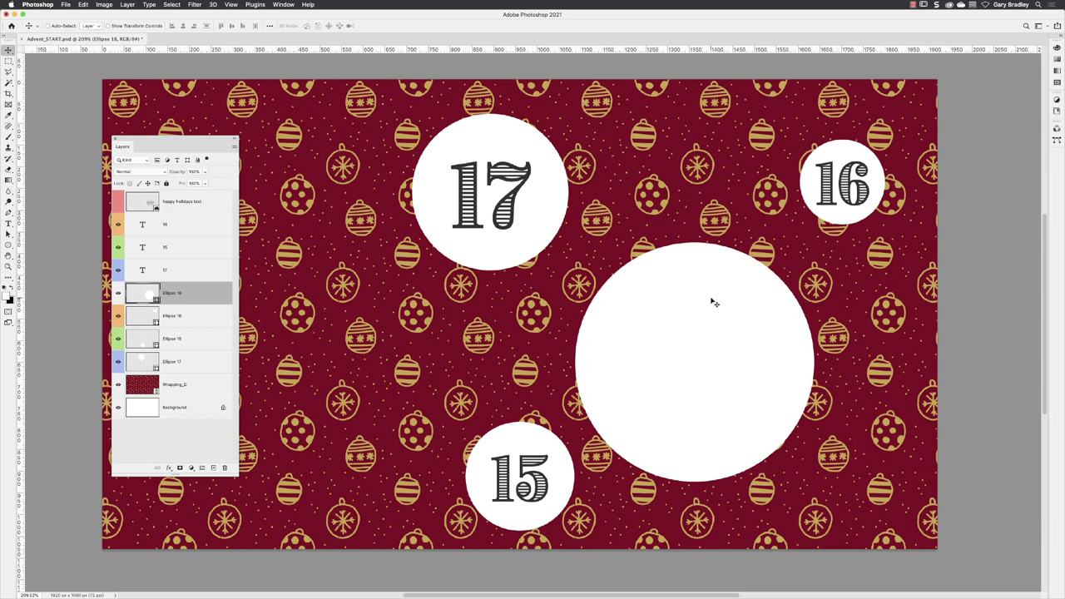
Step: Add an Inner Shadow with 80% opacity, 118° angle, 43 px distance and 0 px size
click(168, 470)
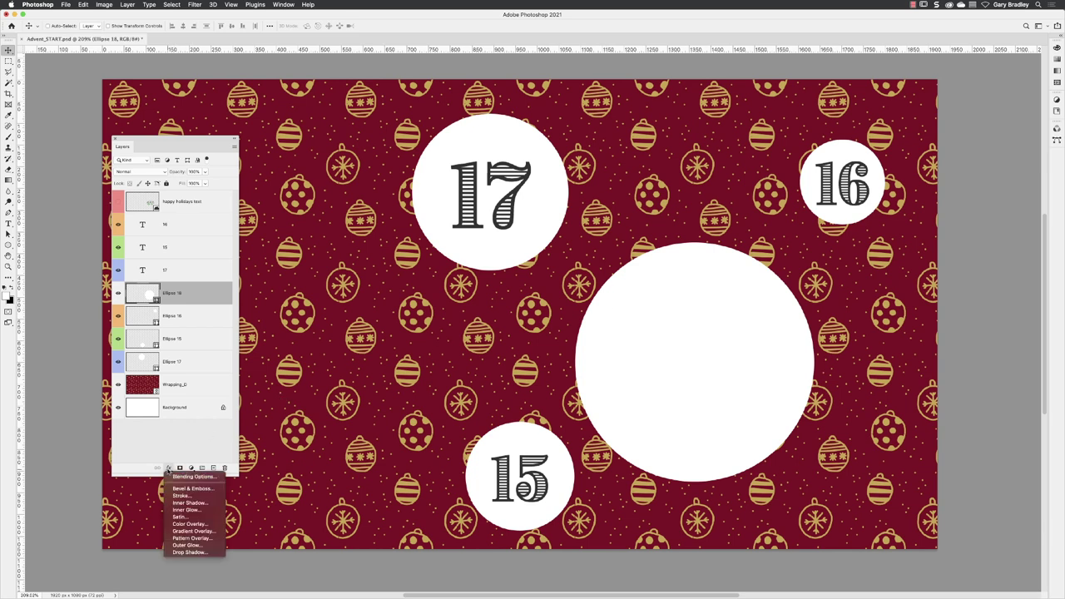
click(190, 503)
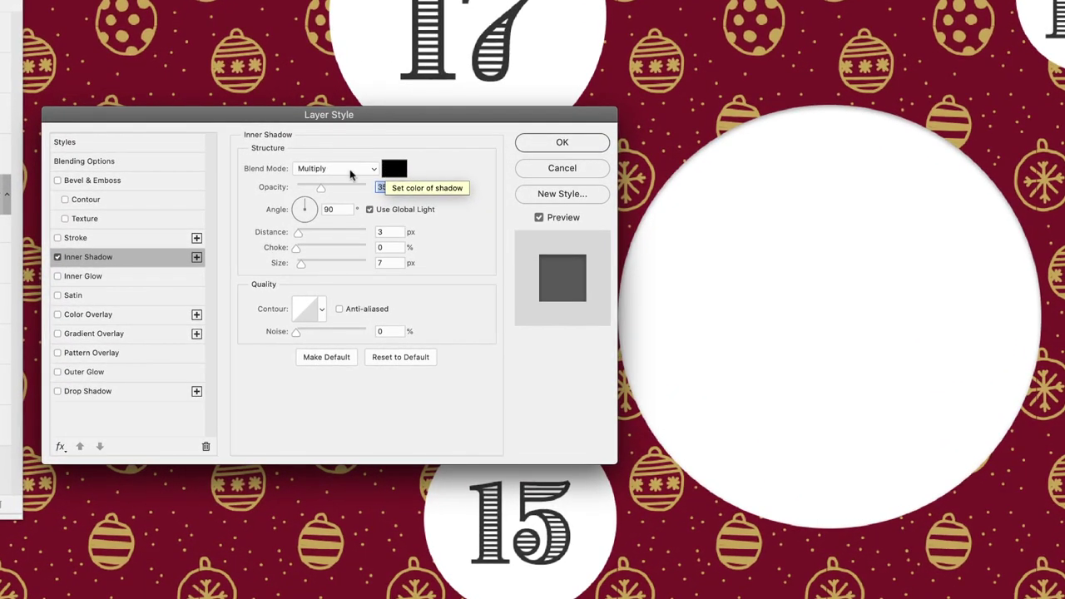
text(80)
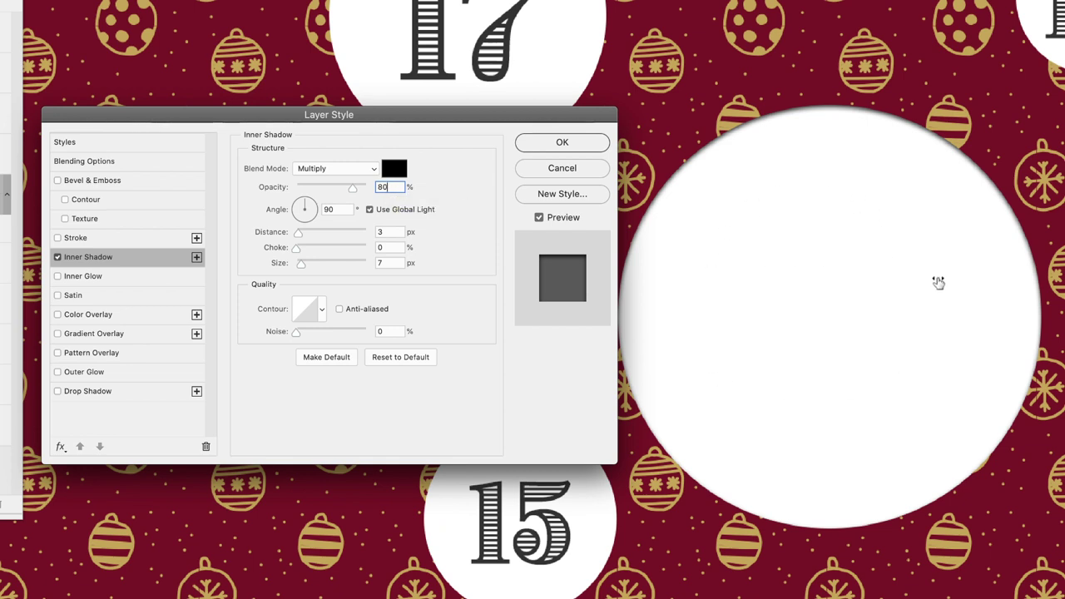
drag(801, 209, 808, 248)
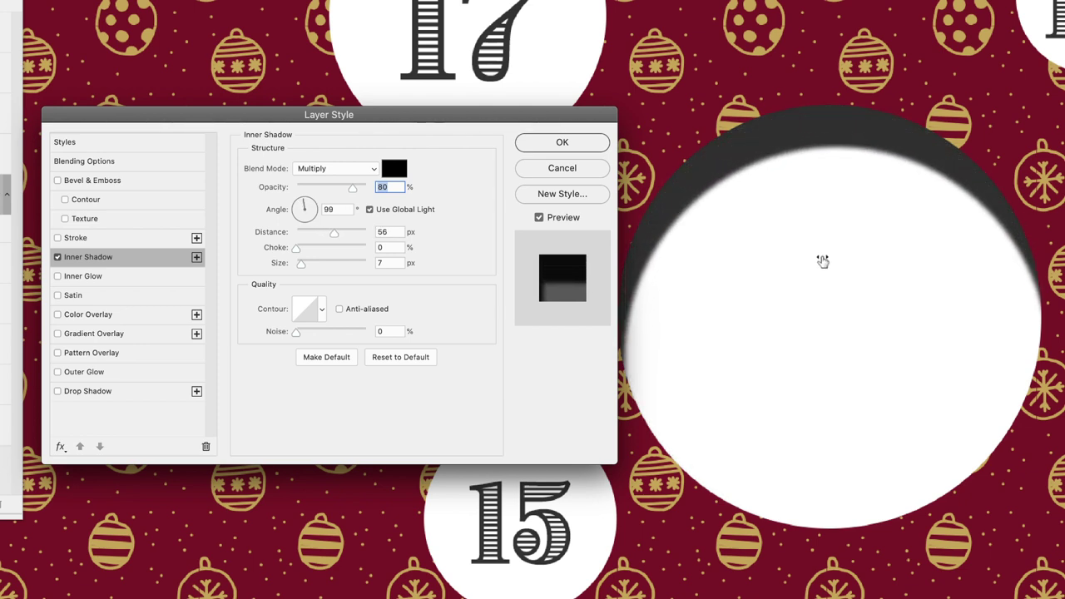
mouse_move(759, 260)
mouse_down()
mouse_move(792, 261)
mouse_move(778, 227)
mouse_move(732, 242)
mouse_move(754, 269)
mouse_move(757, 257)
mouse_up()
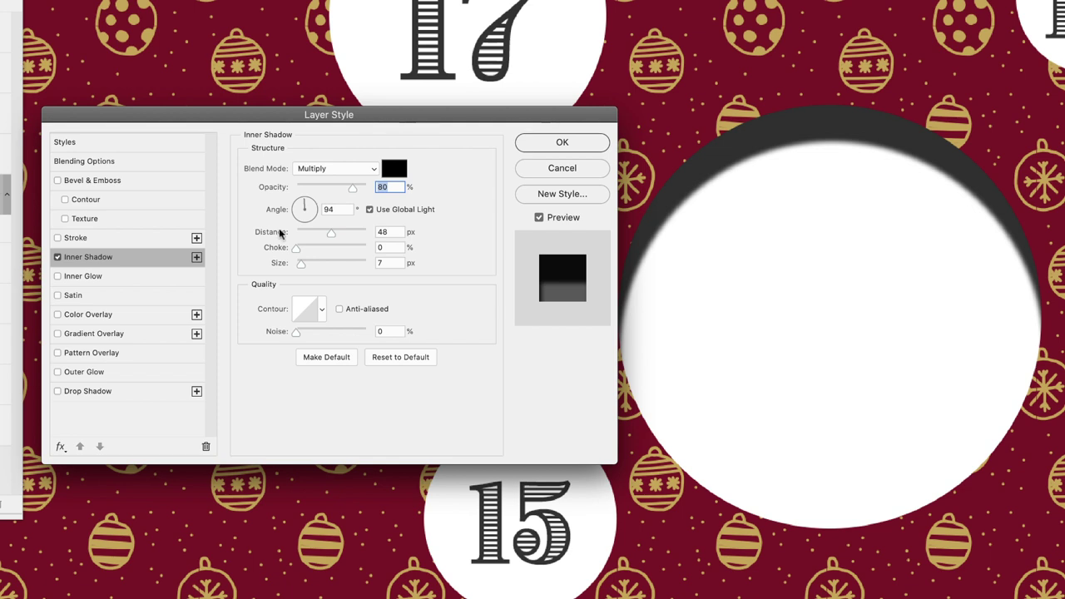
mouse_move(304, 207)
mouse_down()
mouse_move(293, 210)
mouse_move(300, 200)
mouse_up()
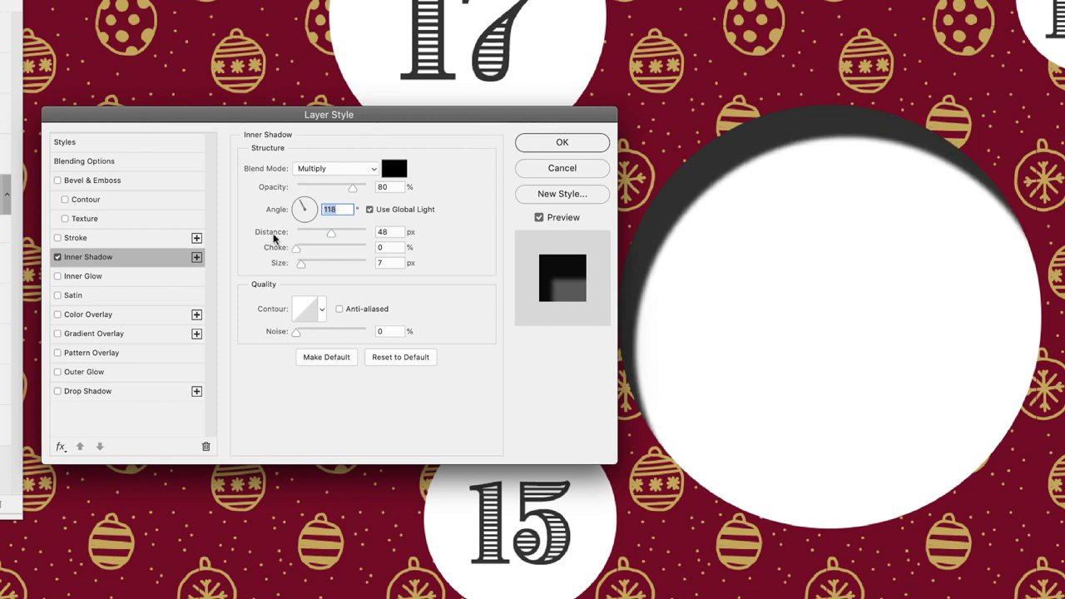
mouse_move(332, 234)
mouse_down()
mouse_move(348, 237)
mouse_move(302, 236)
mouse_move(327, 233)
mouse_up()
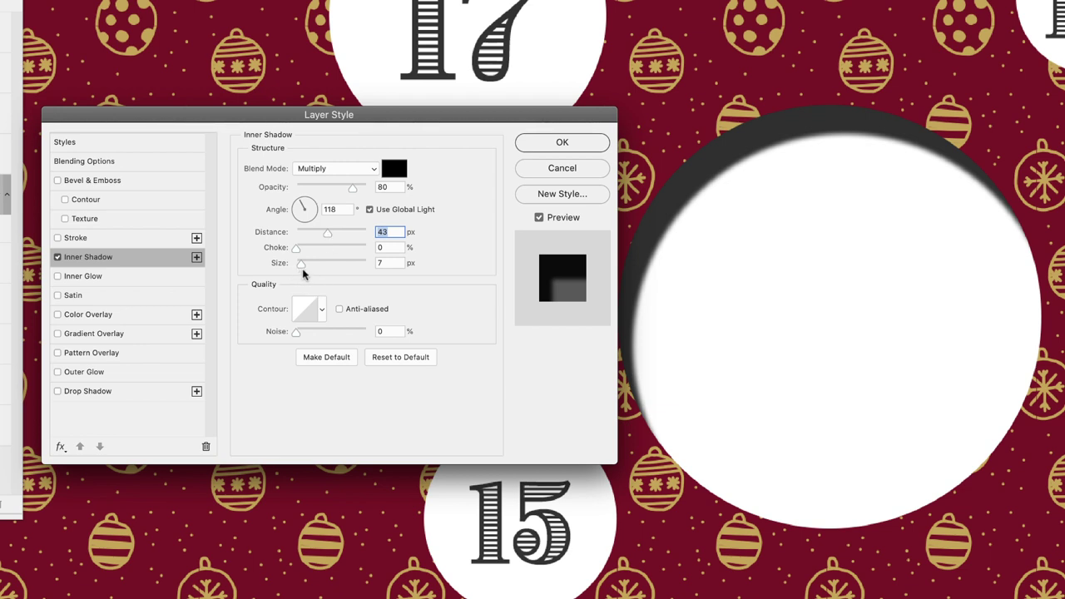
mouse_move(301, 265)
mouse_down()
mouse_move(330, 266)
mouse_move(295, 265)
mouse_up()
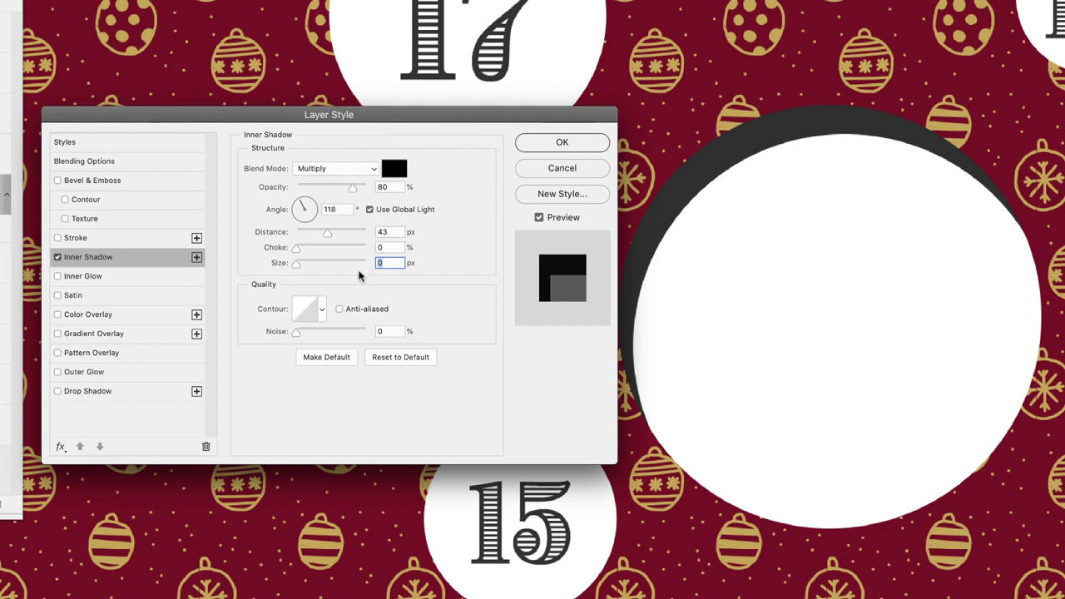
Step: Change the inner shadow to 90° angle, 6 px distance, 25 px size and 85% opacity
click(330, 209)
text(90)
click(387, 233)
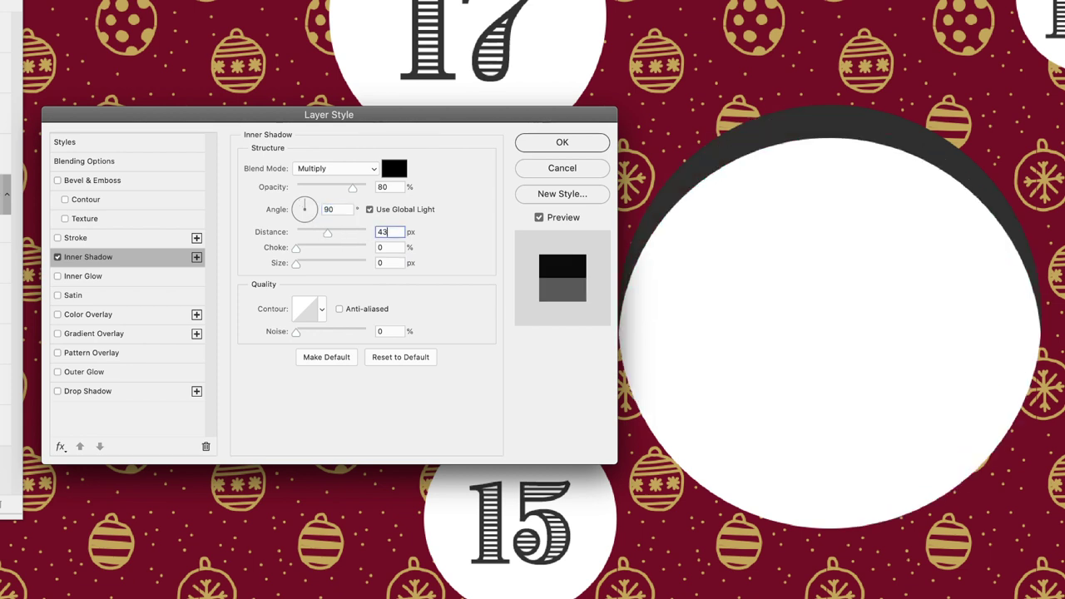
text(7)
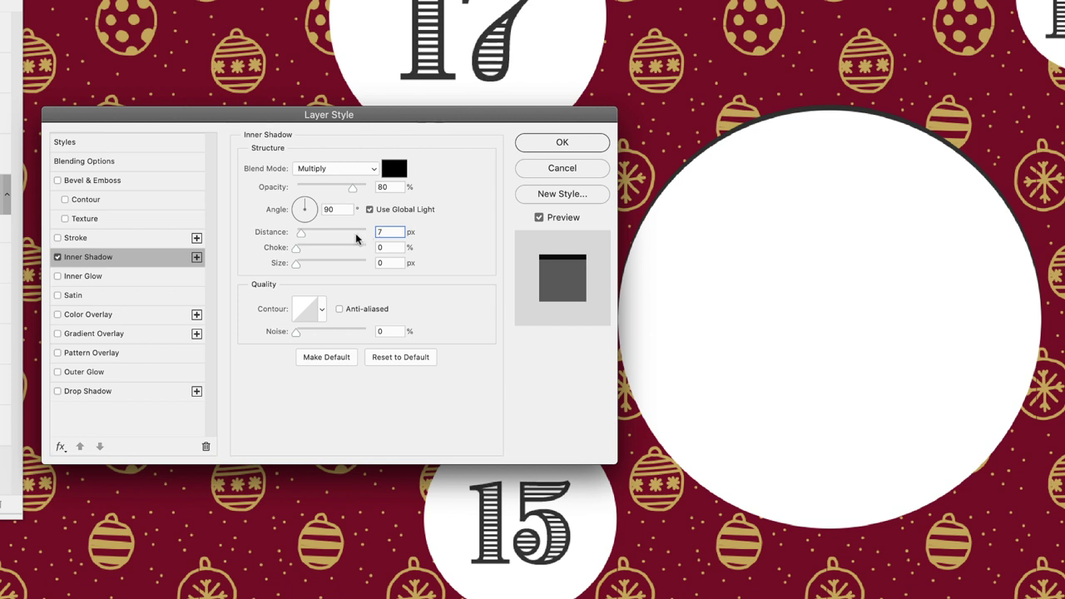
key(Tab)
key(Tab)
text(25)
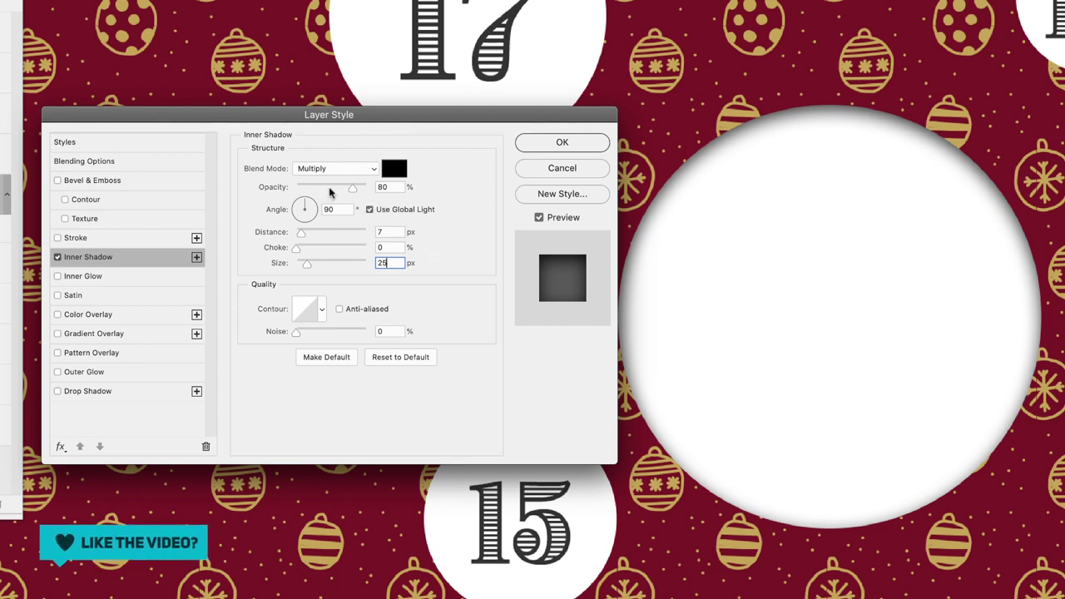
click(388, 187)
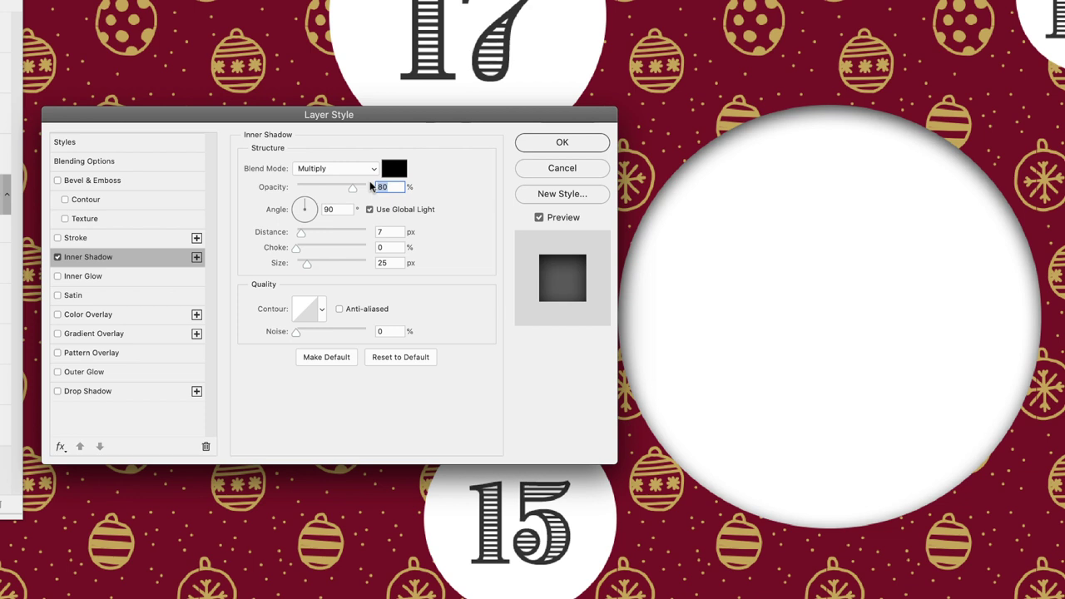
text(85)
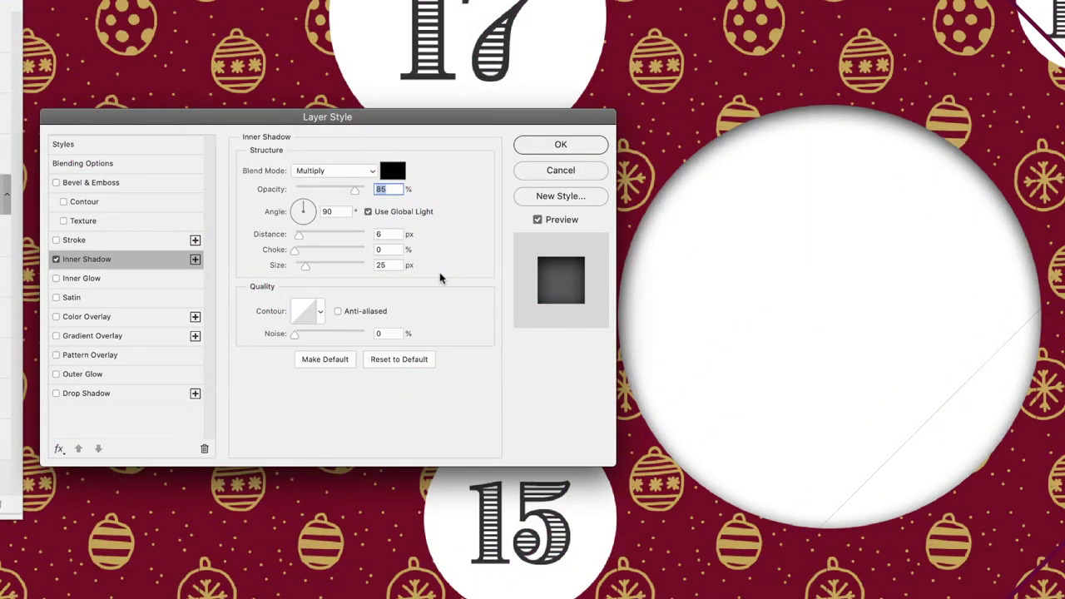
Step: Add a 6 px Stroke positioned Center with a Gradient fill type
click(94, 240)
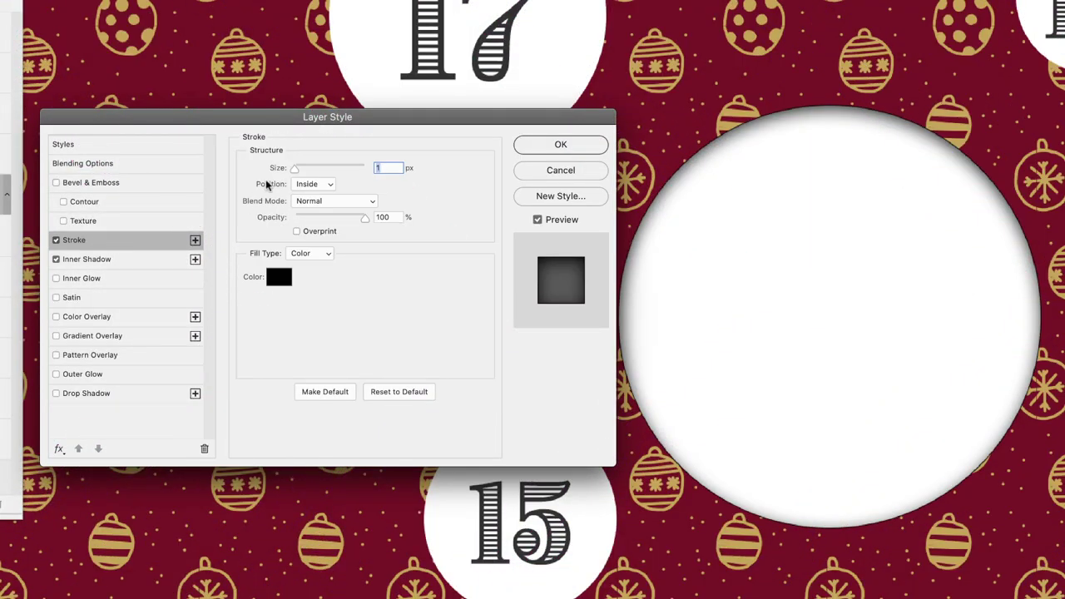
text(6)
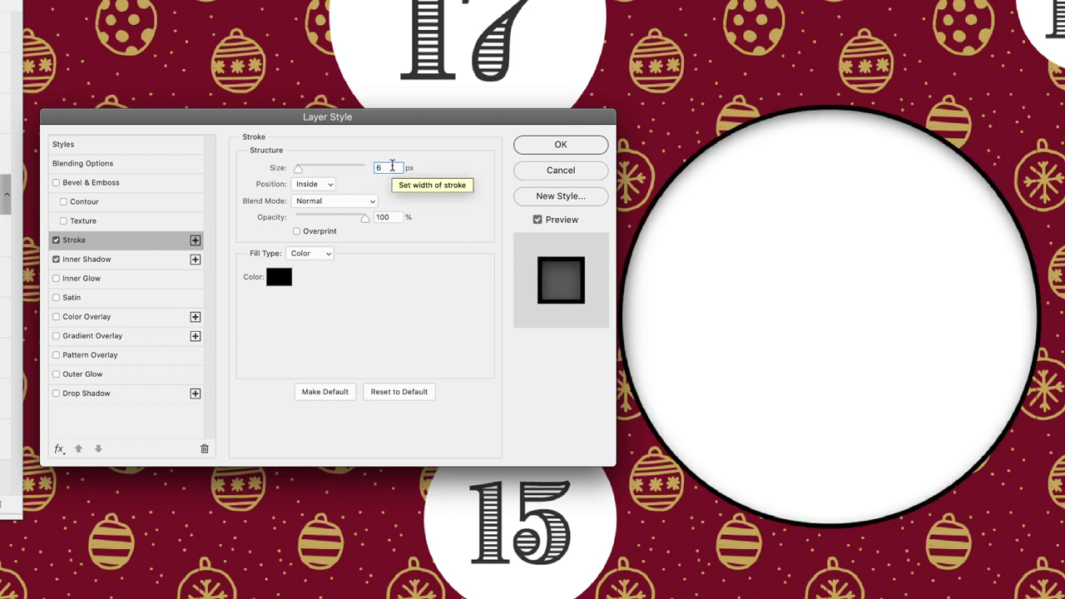
click(321, 185)
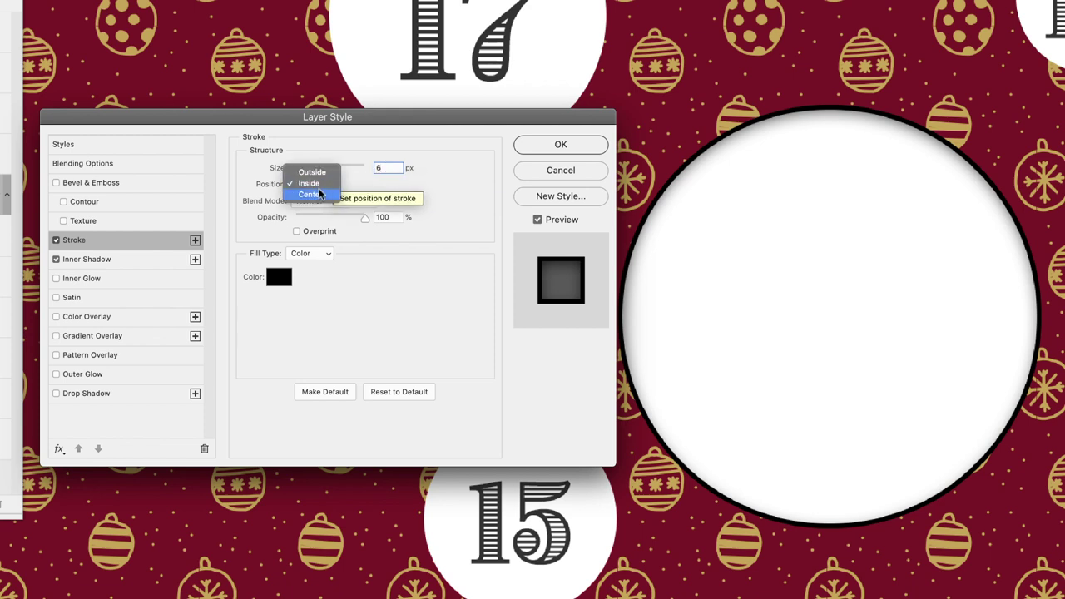
click(320, 194)
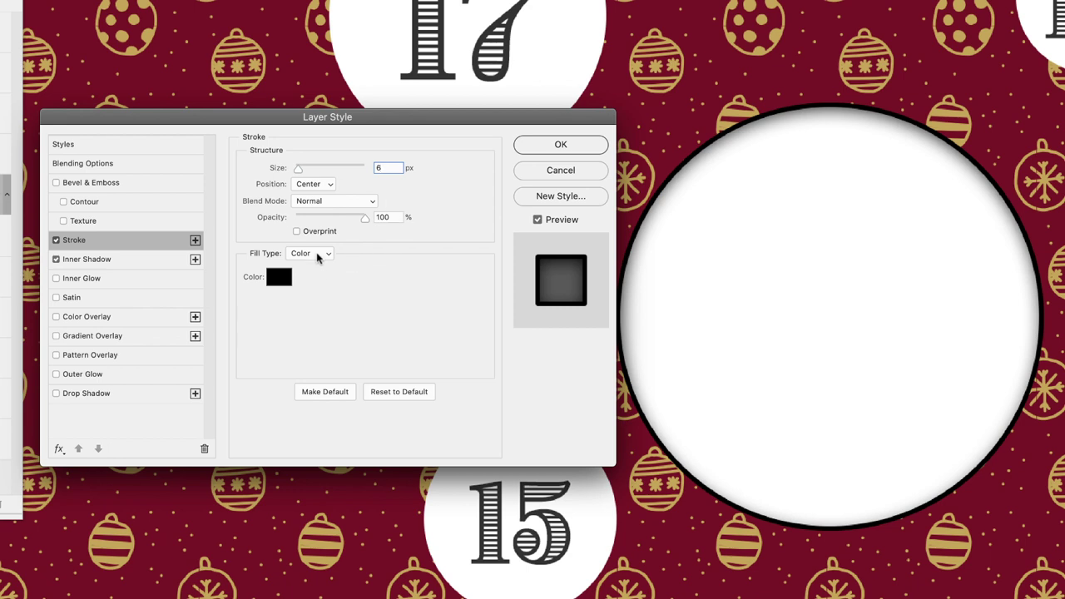
click(316, 254)
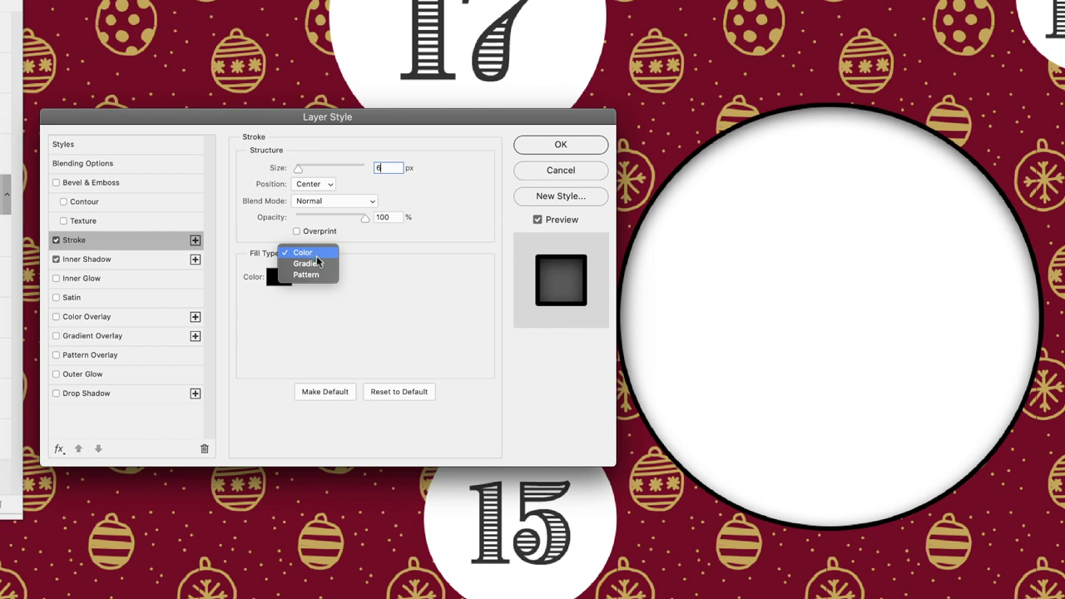
click(433, 265)
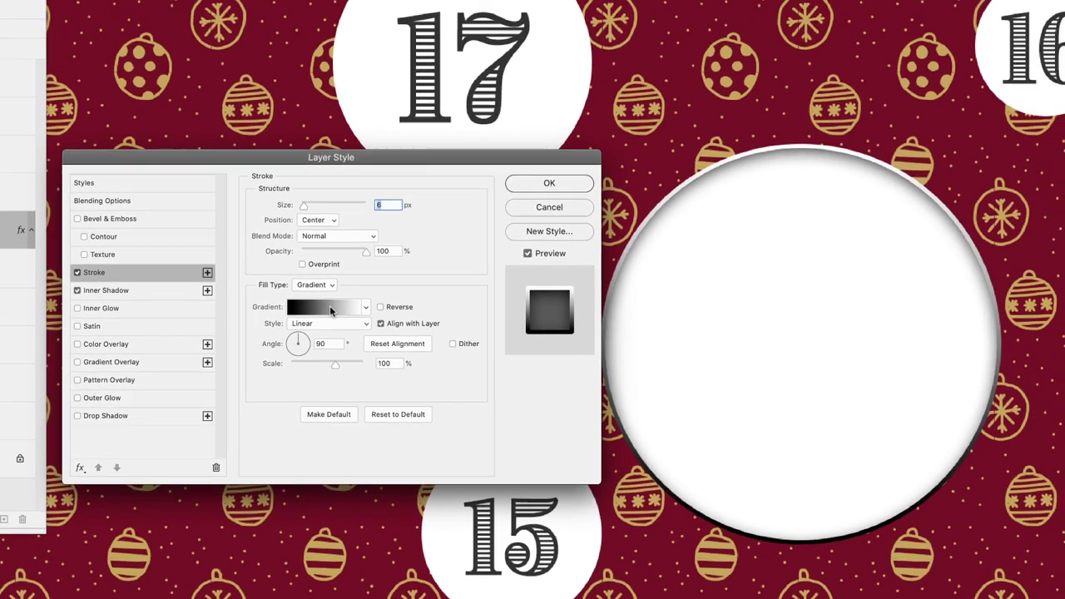
Step: Set the stroke gradient's right stop to a sampled, darkened maroon #720527
click(330, 309)
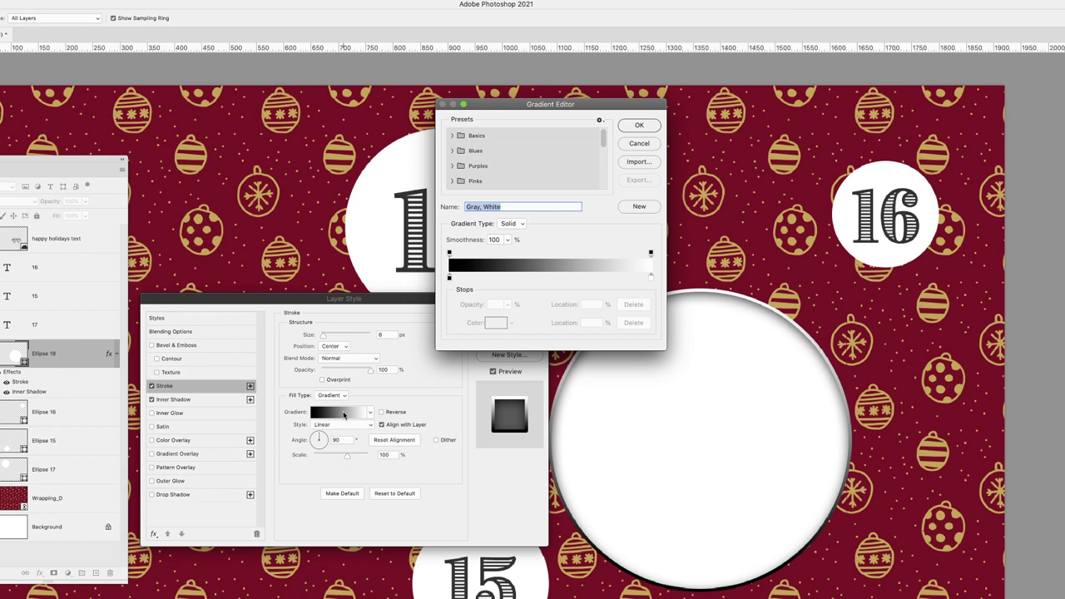
click(651, 278)
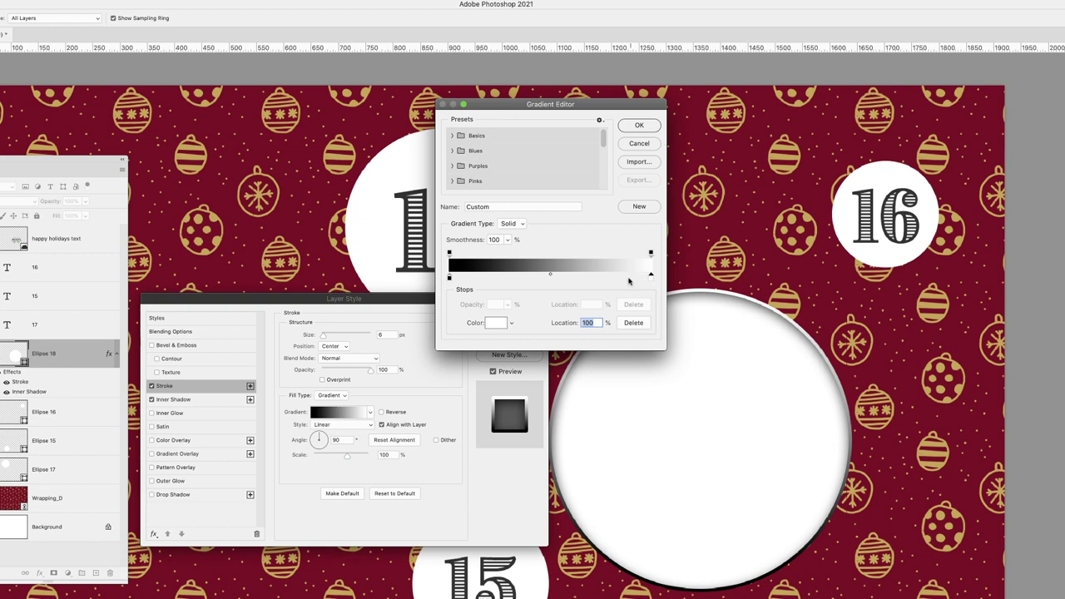
click(494, 323)
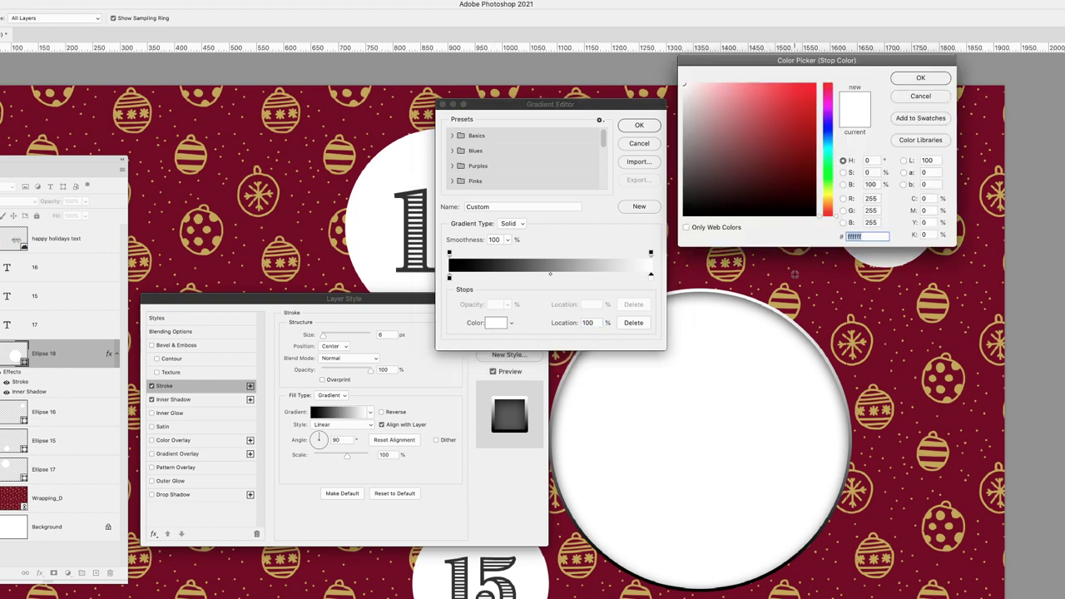
click(828, 317)
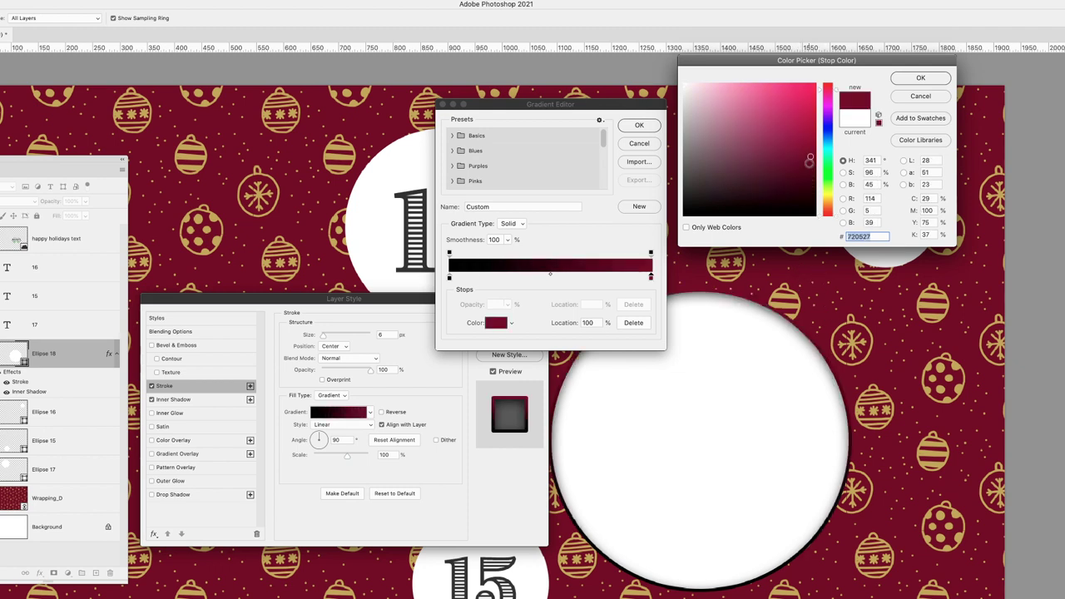
click(810, 158)
drag(808, 160, 806, 175)
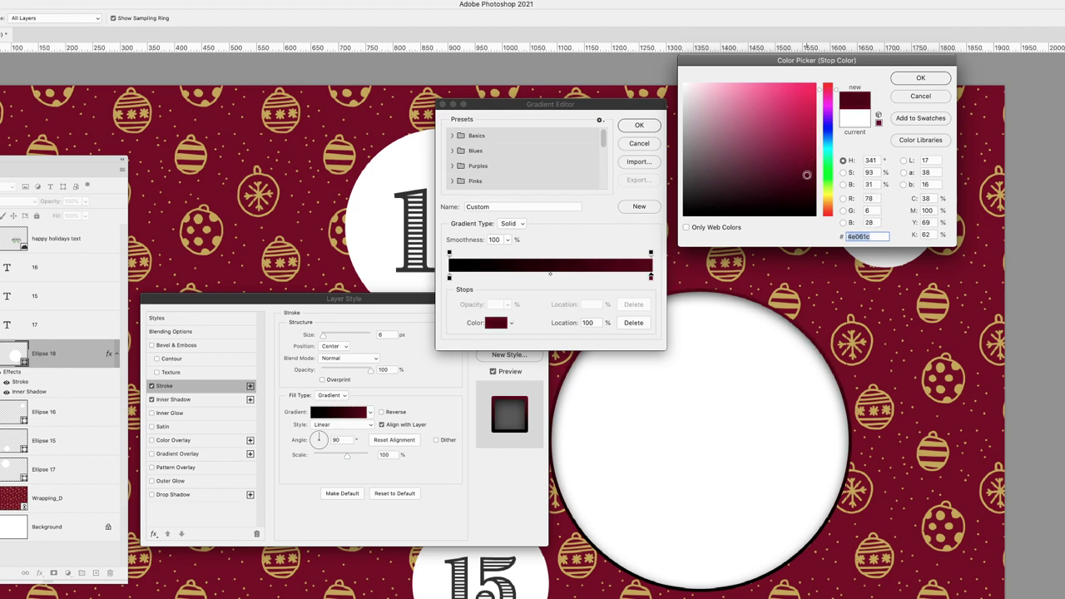
click(909, 78)
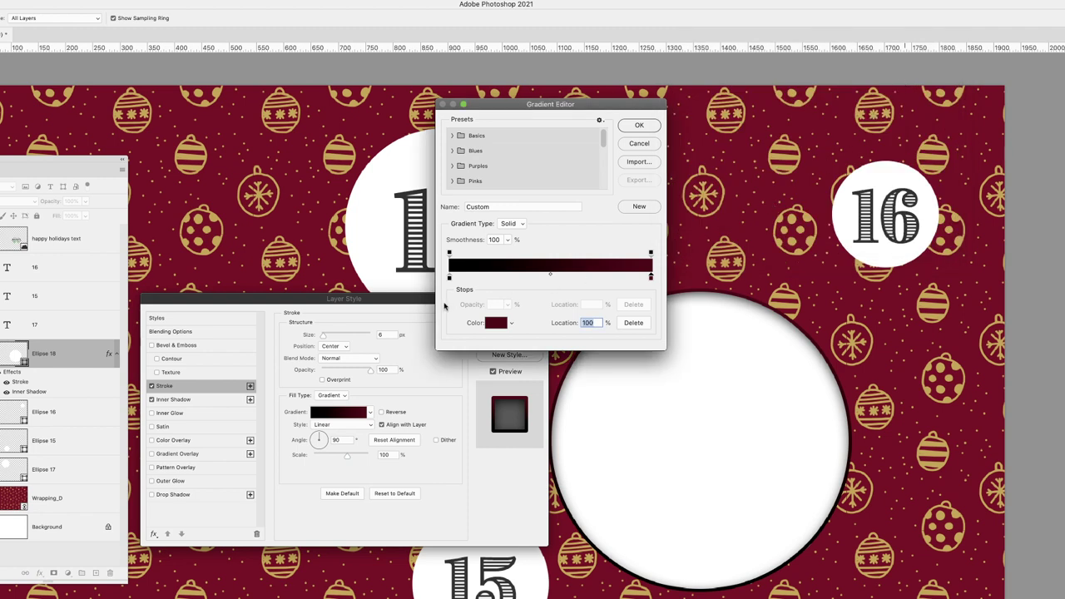
Step: Set the gradient's left stop to light pink #f8e2e9 and accept the gradient
click(450, 277)
click(495, 322)
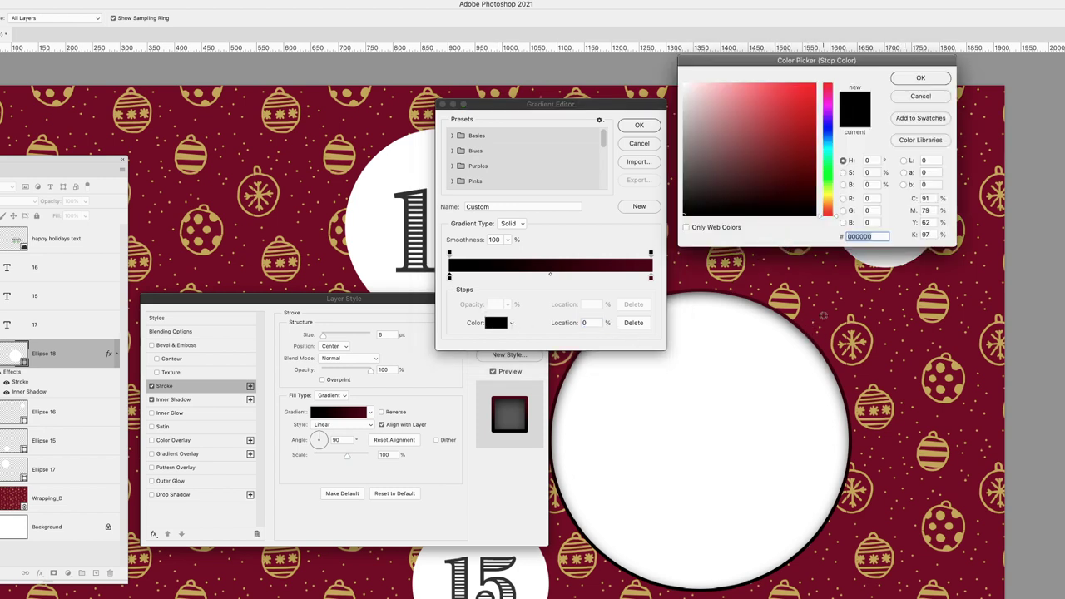
click(695, 86)
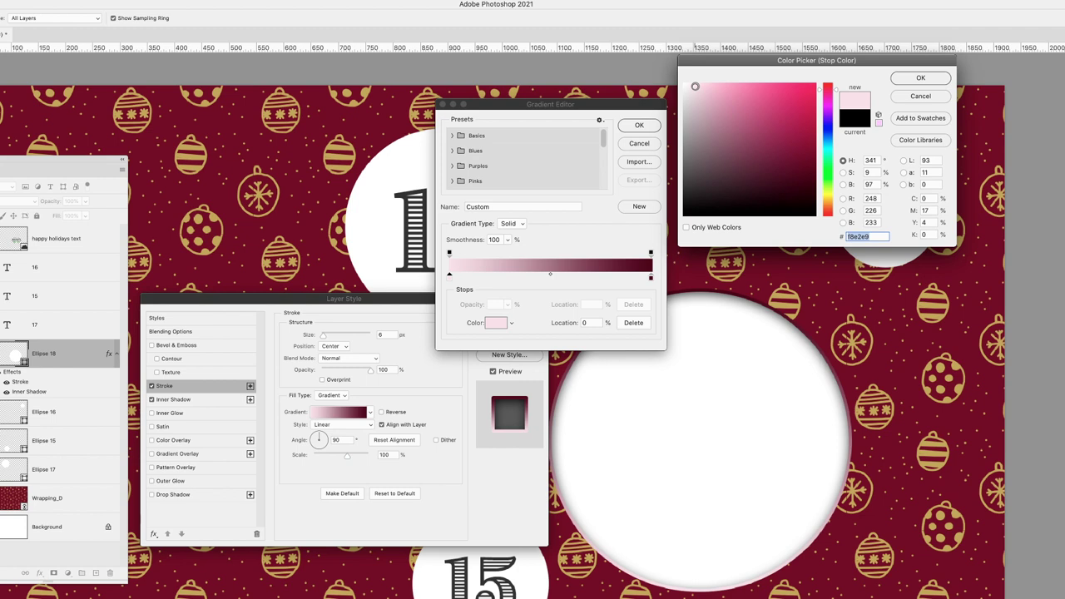
click(918, 78)
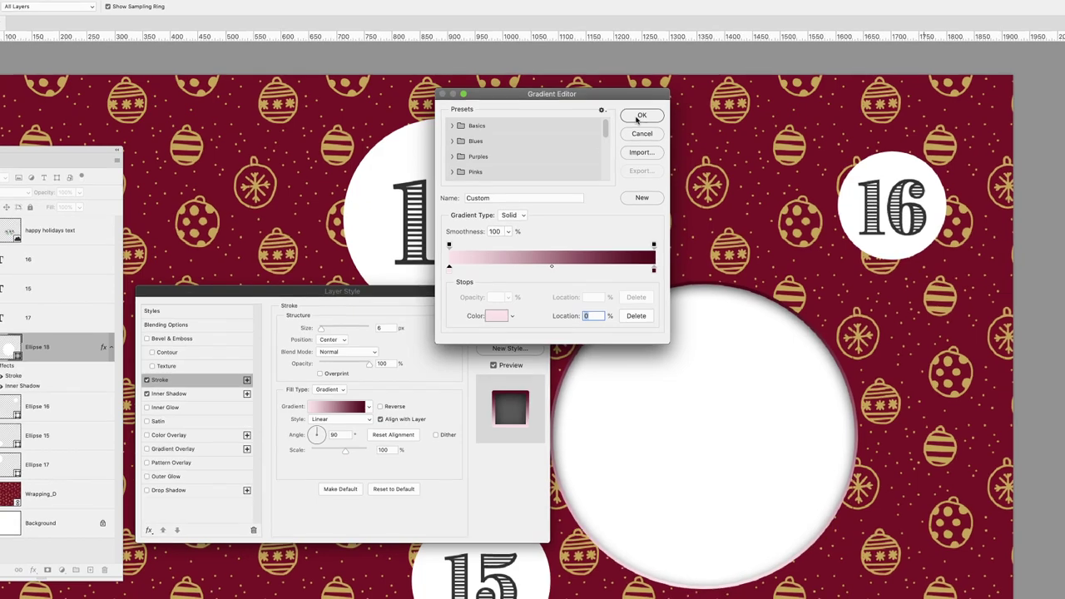
click(639, 125)
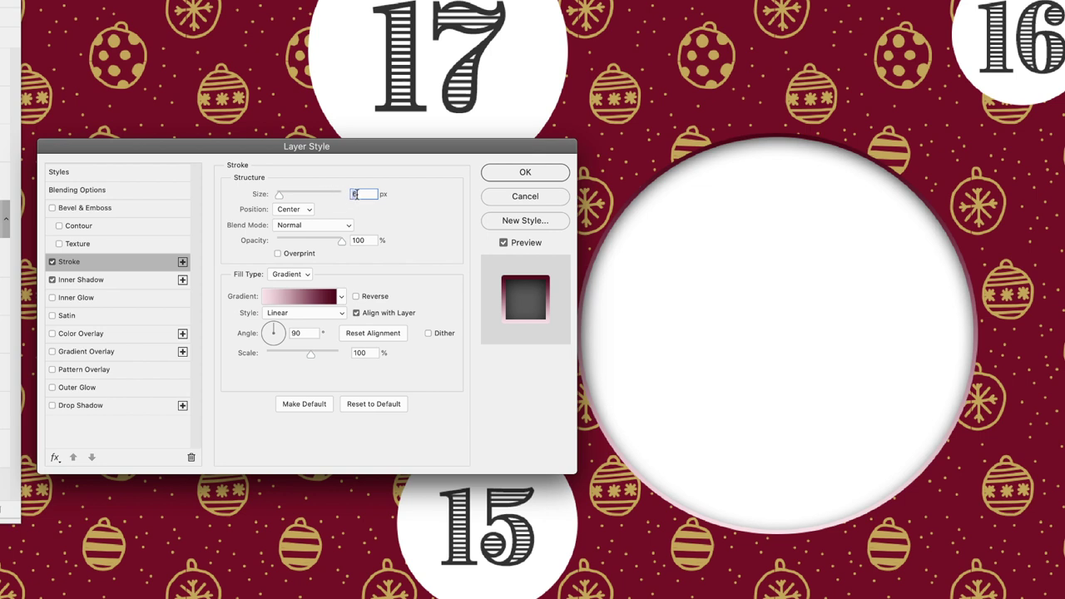
Step: Reduce the stroke size to 3 px and apply the layer style
key(Down)
key(Down)
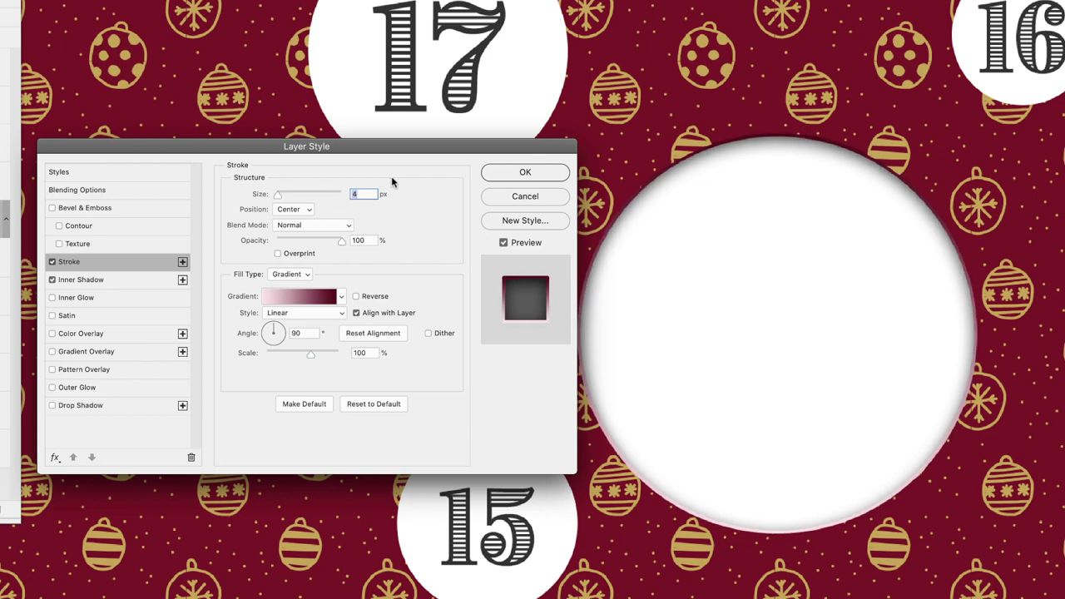
key(Down)
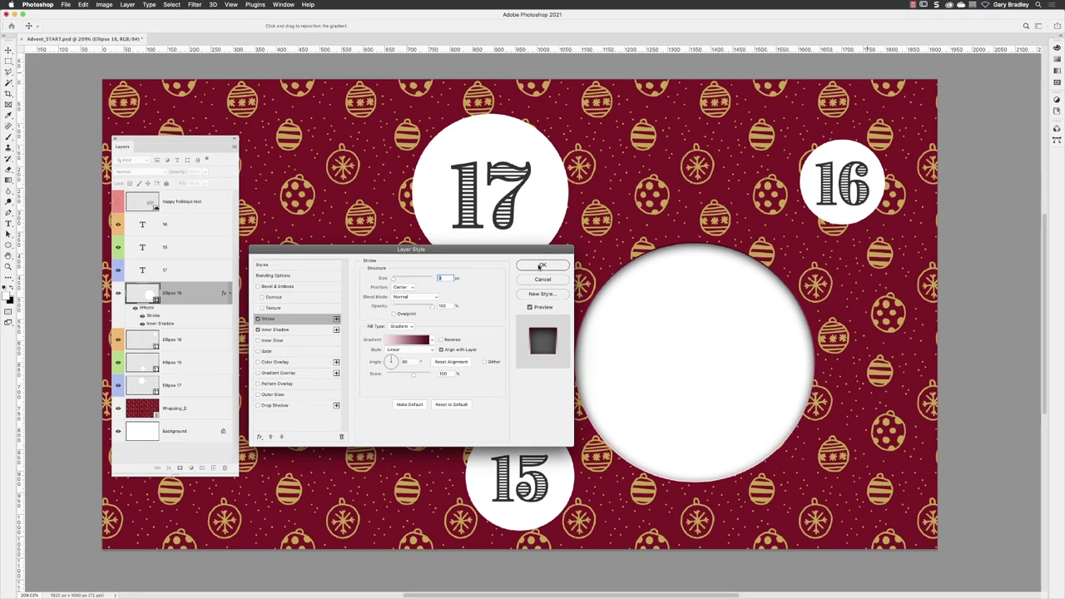
click(525, 172)
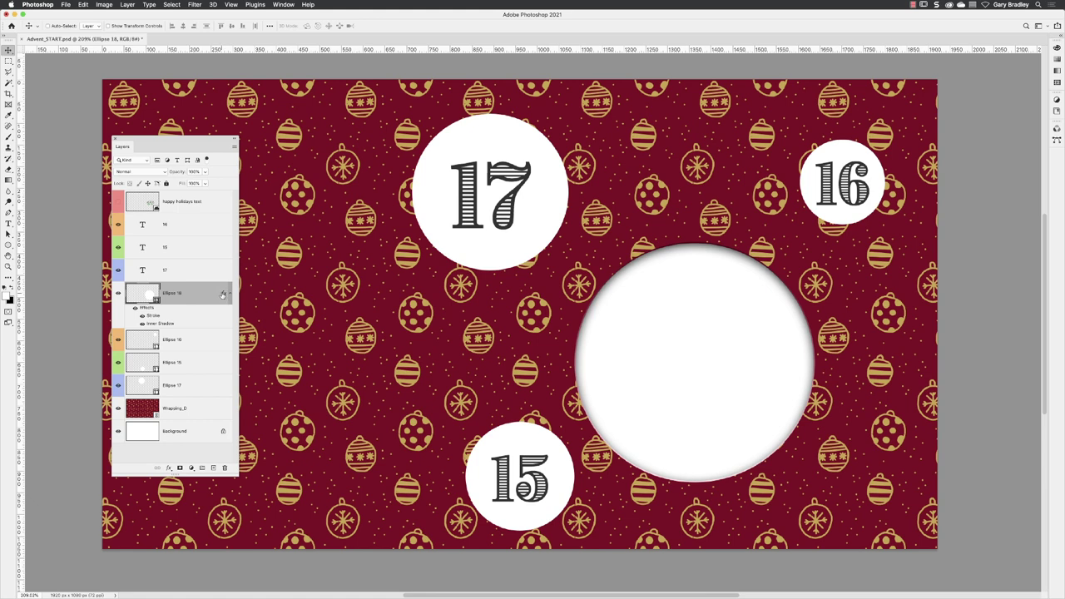
Step: Copy the circle's effects to the other ellipses and centre the visible HAPPY HOLIDAY text in the circle
mouse_move(223, 295)
mouse_down()
mouse_move(226, 408)
mouse_move(201, 523)
mouse_up()
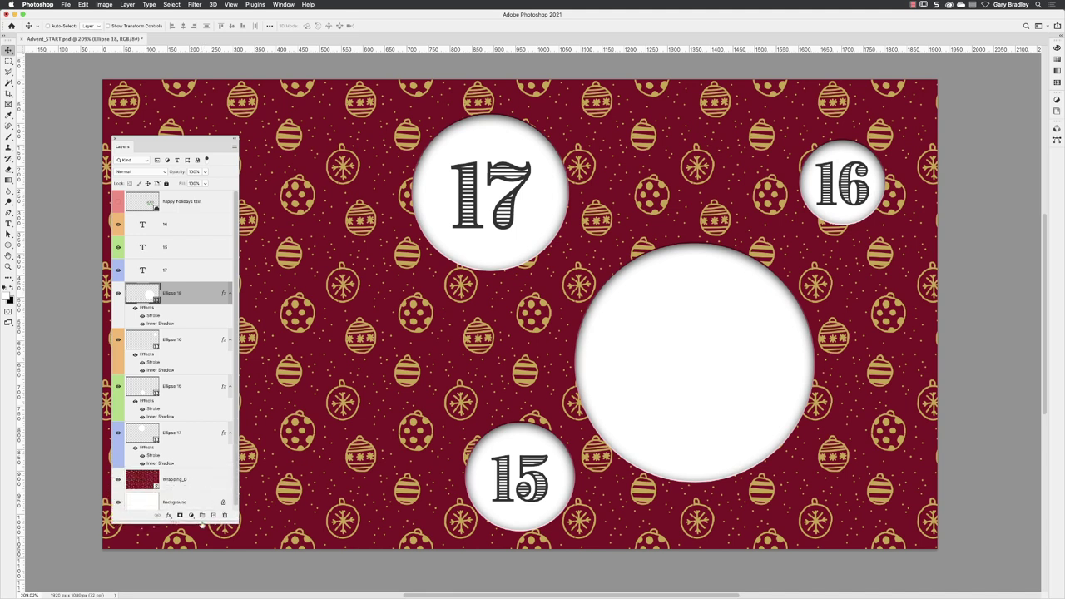
click(117, 202)
click(187, 203)
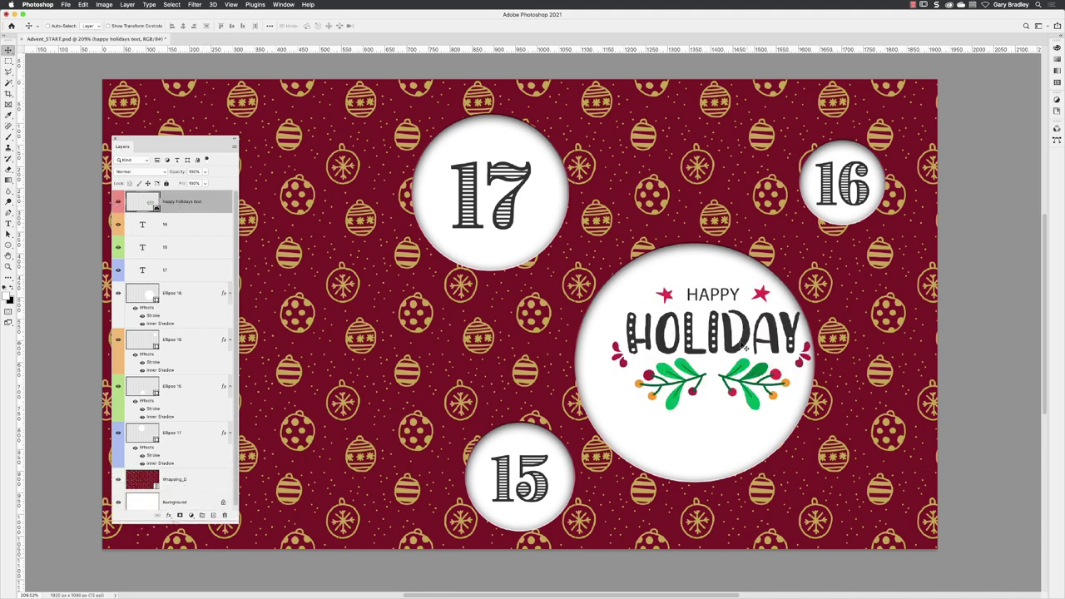
drag(747, 292, 771, 347)
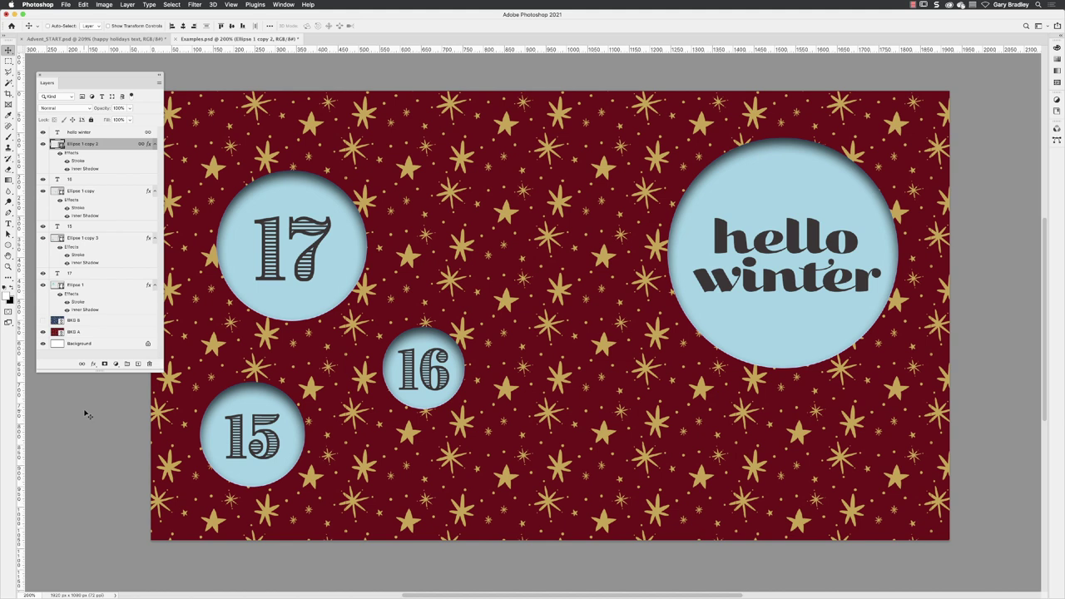
Step: Show the blue tree background, reposition the hello winter circle, and set its inner shadow to navy #354267
click(42, 320)
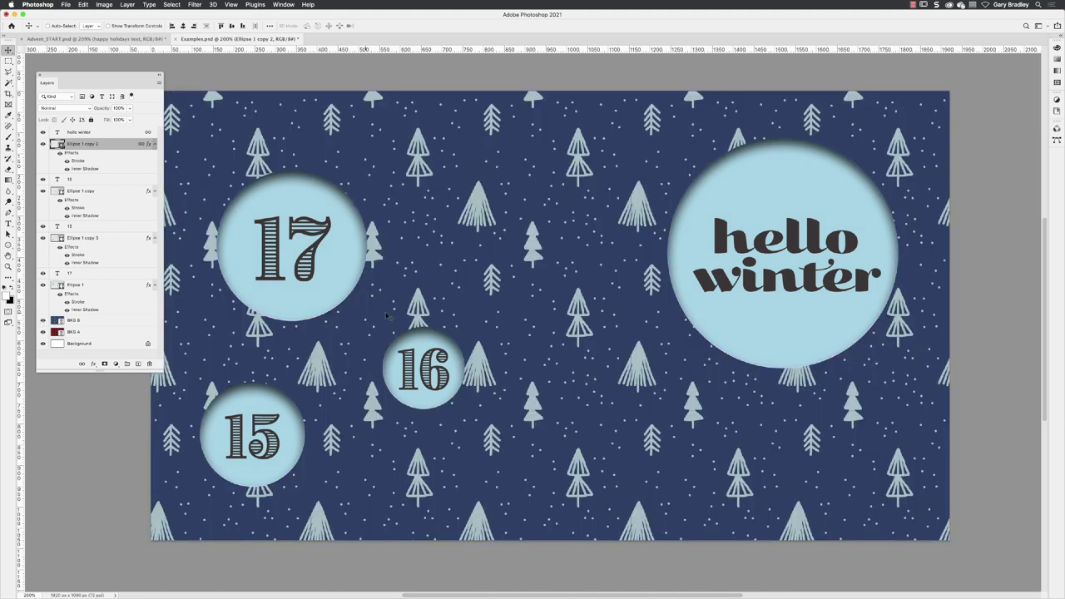
drag(808, 192, 774, 190)
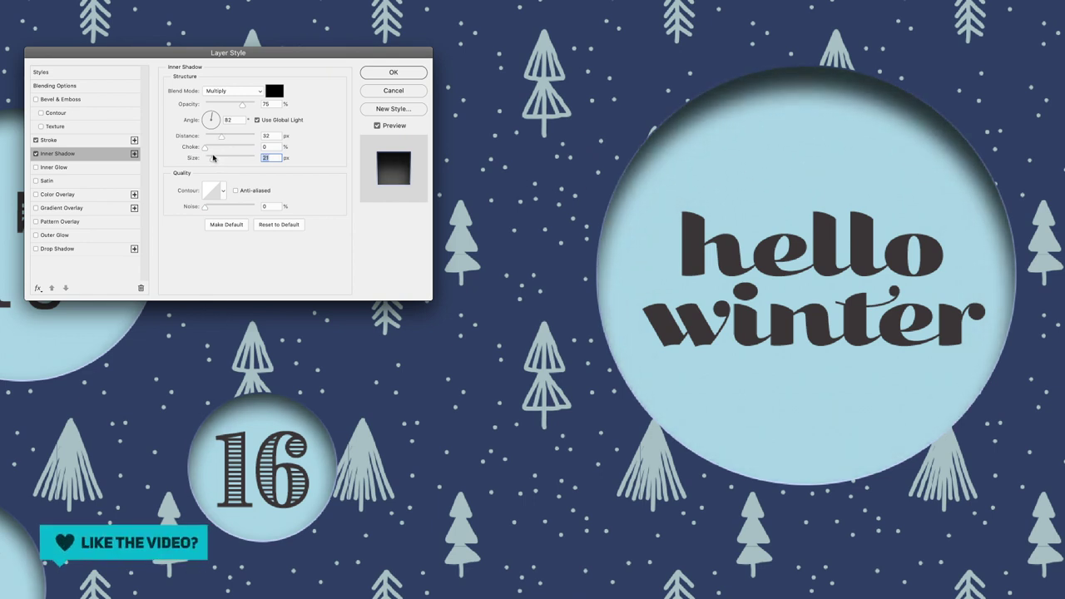
click(274, 91)
click(477, 464)
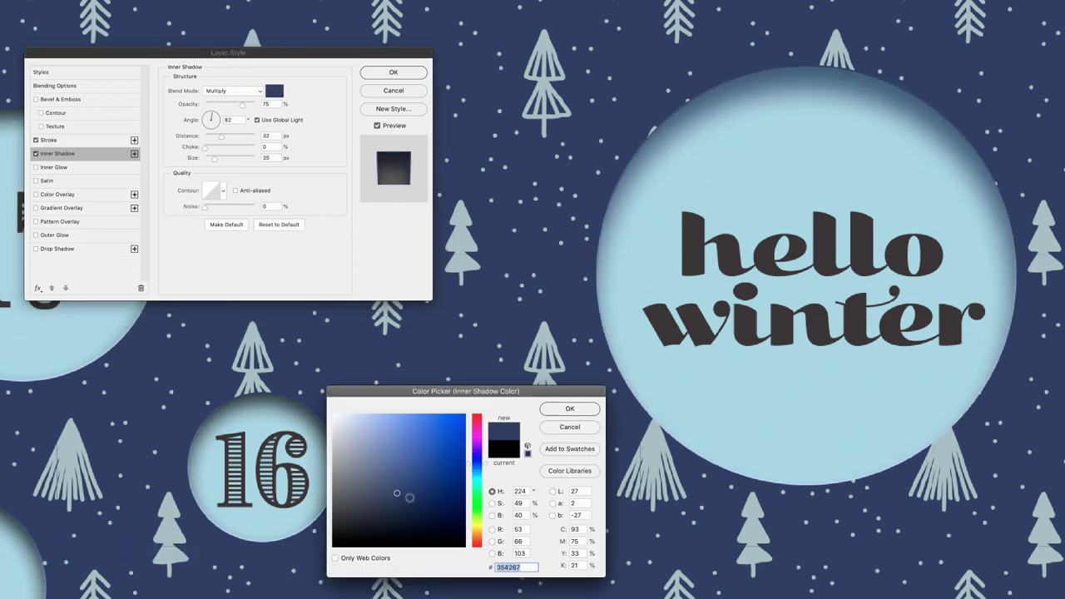
click(407, 527)
click(570, 408)
Step: Change the stroke gradient to light blue and set the stroke size to 8 px
click(48, 140)
click(223, 165)
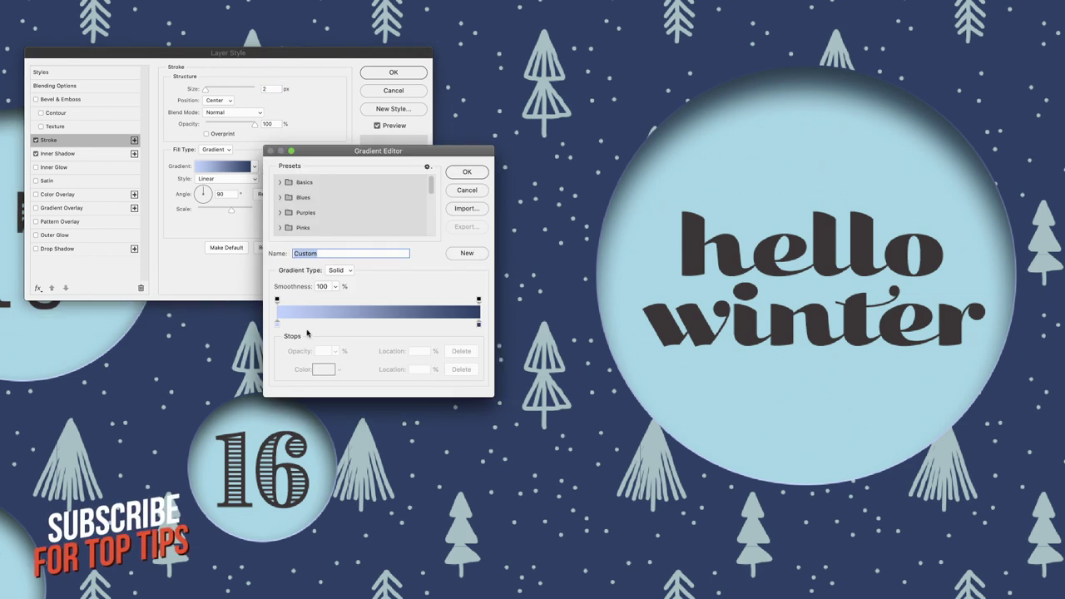
click(324, 369)
click(338, 409)
click(637, 413)
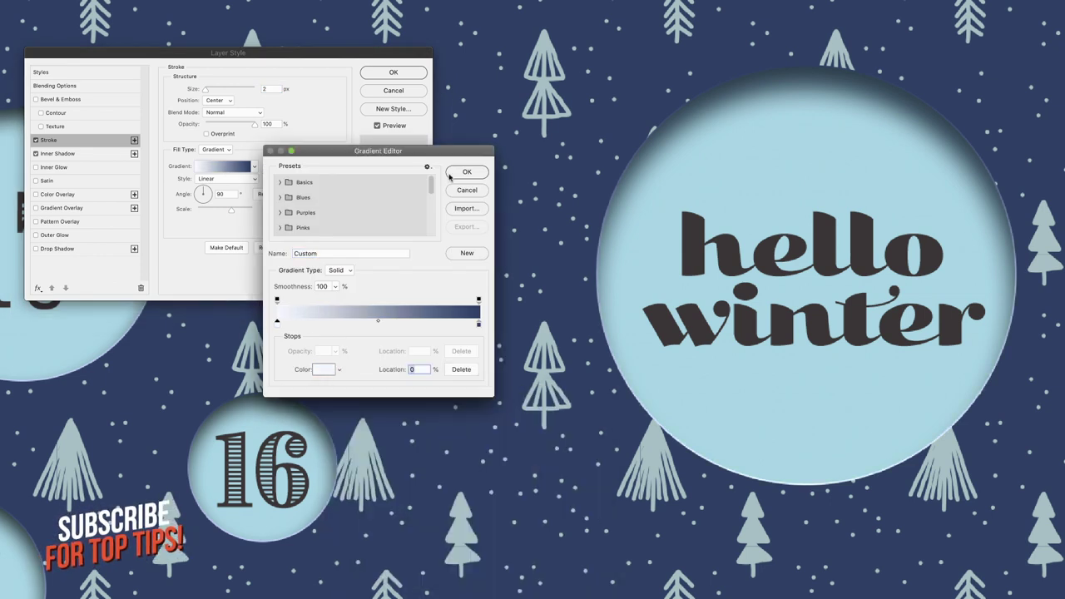
click(467, 171)
drag(206, 90, 207, 90)
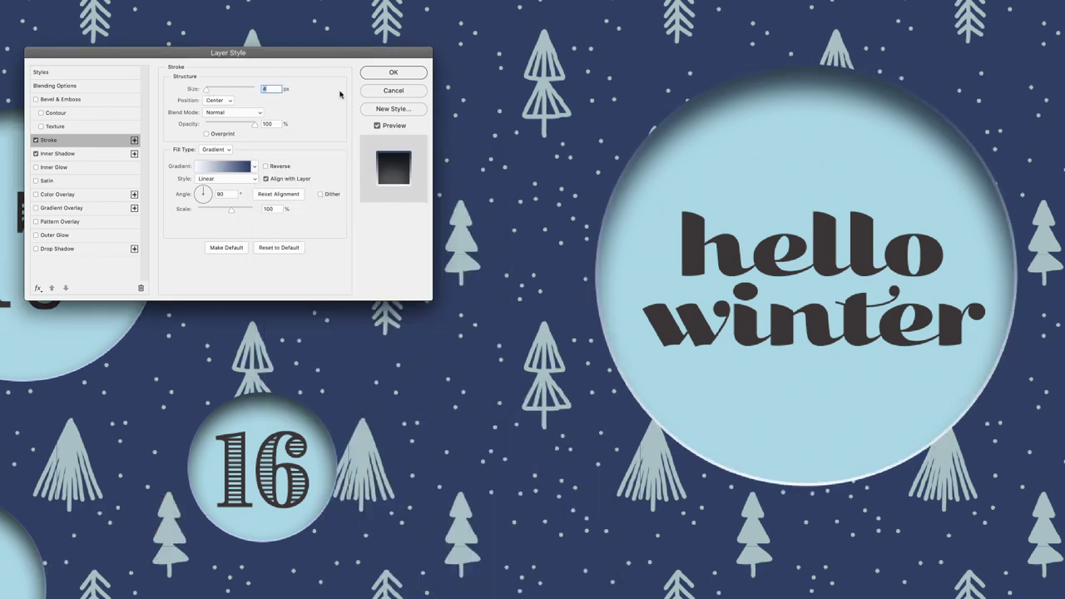